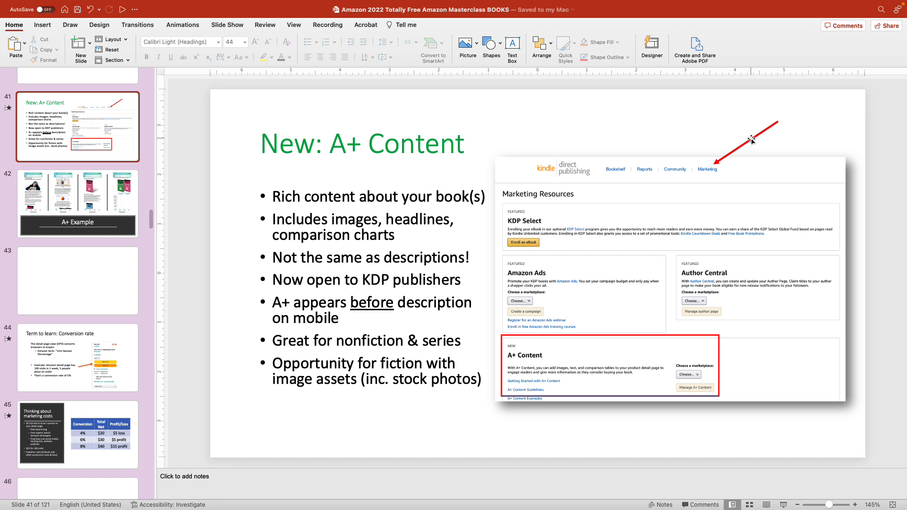
Select the red arrow and show its Shape Format tools.
click(749, 140)
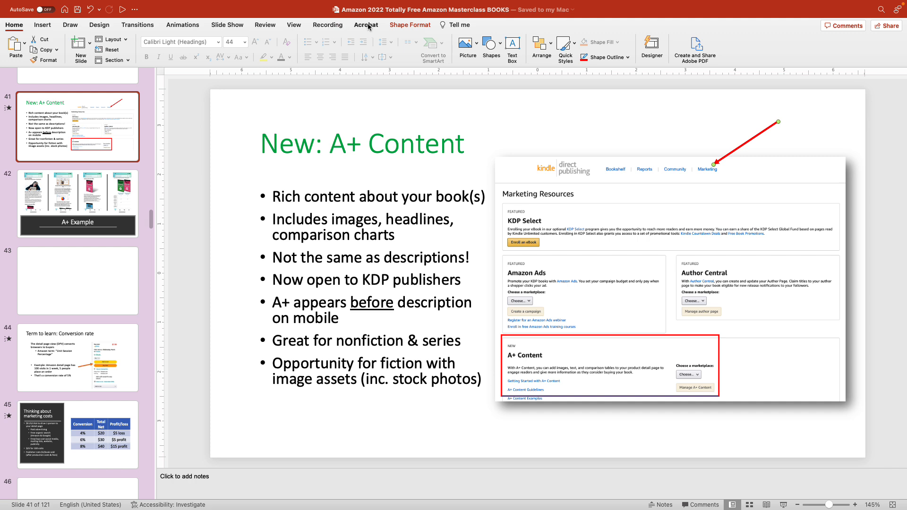
click(407, 26)
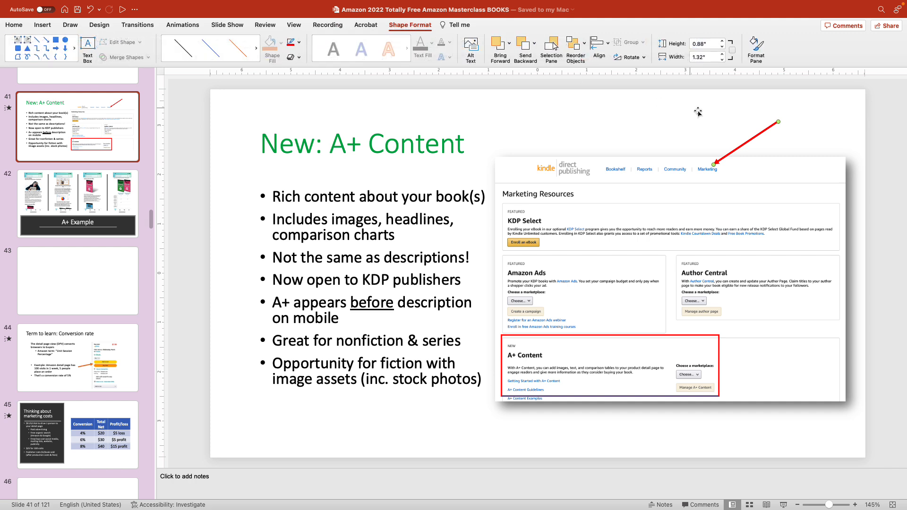
Set the red arrow's line width to 8 pt in the Format Shape pane.
click(755, 49)
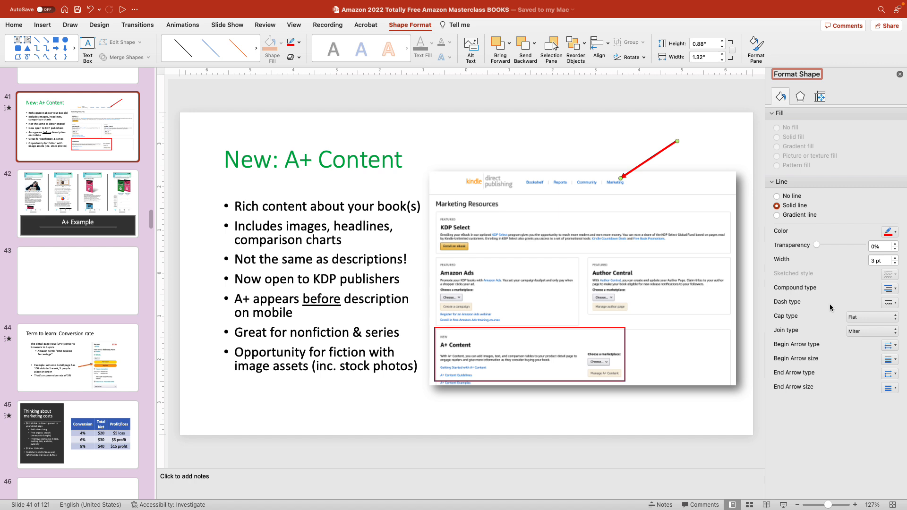
click(896, 259)
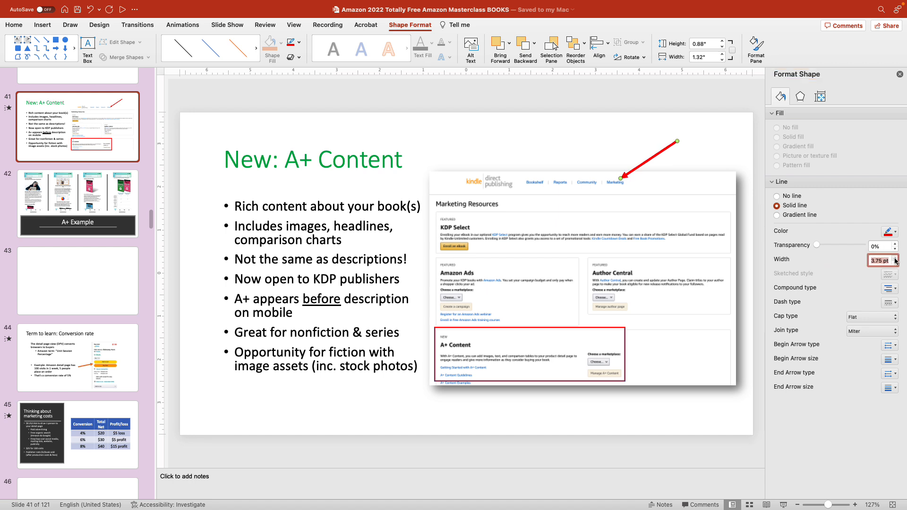
click(896, 258)
text(8)
key(Return)
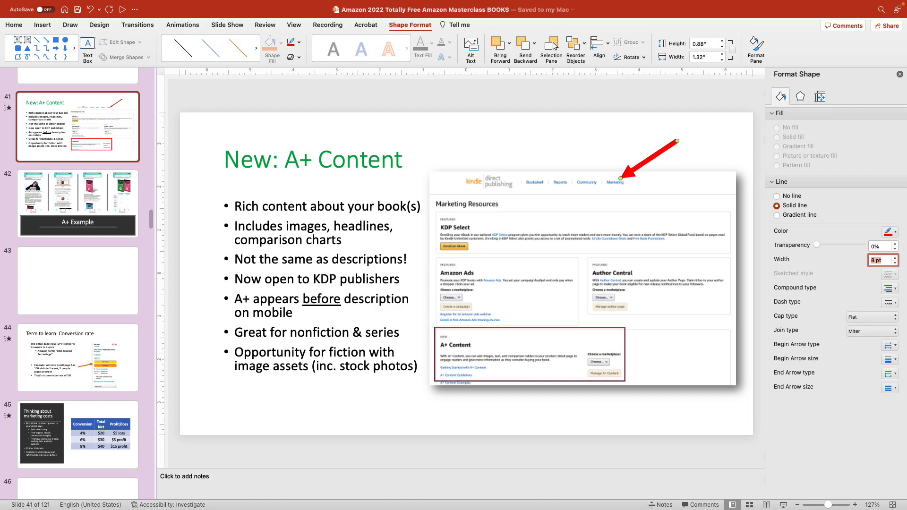
Set the red rectangle outline's line width to 8 pt, then deselect it.
click(588, 138)
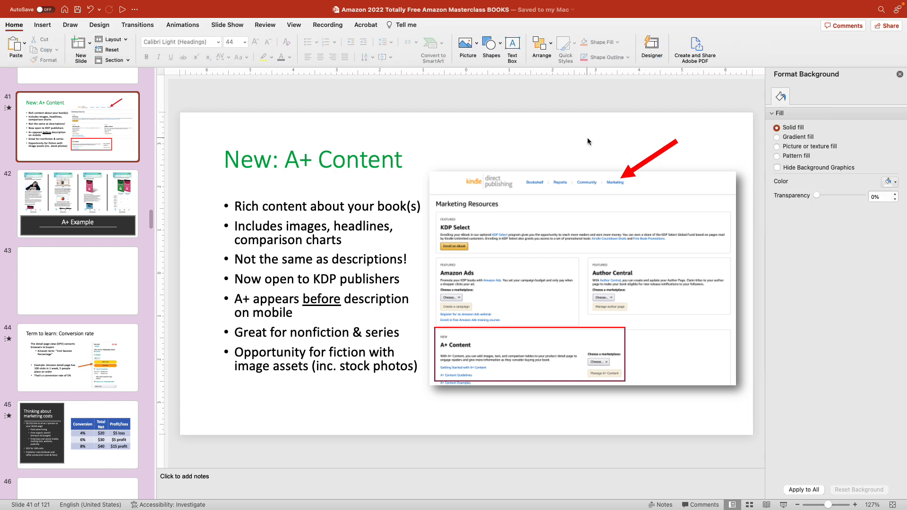
click(555, 328)
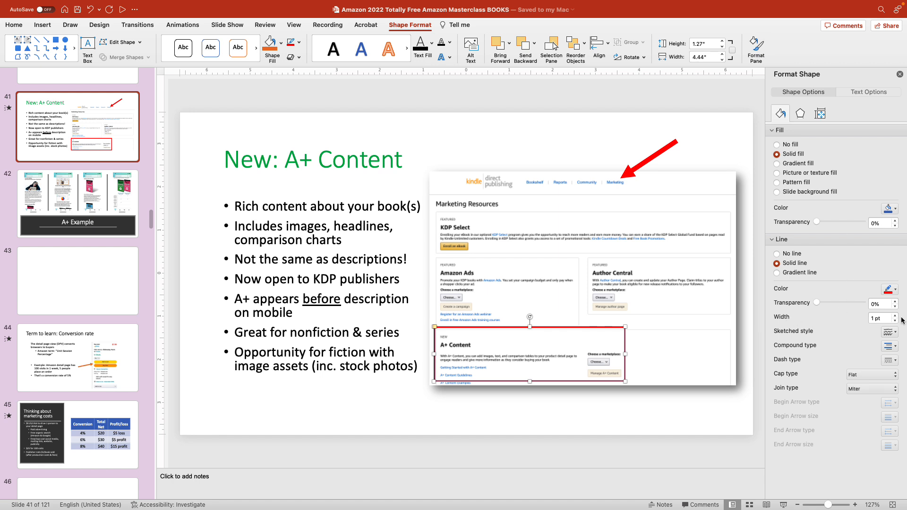
click(876, 318)
text(8)
key(Return)
click(688, 345)
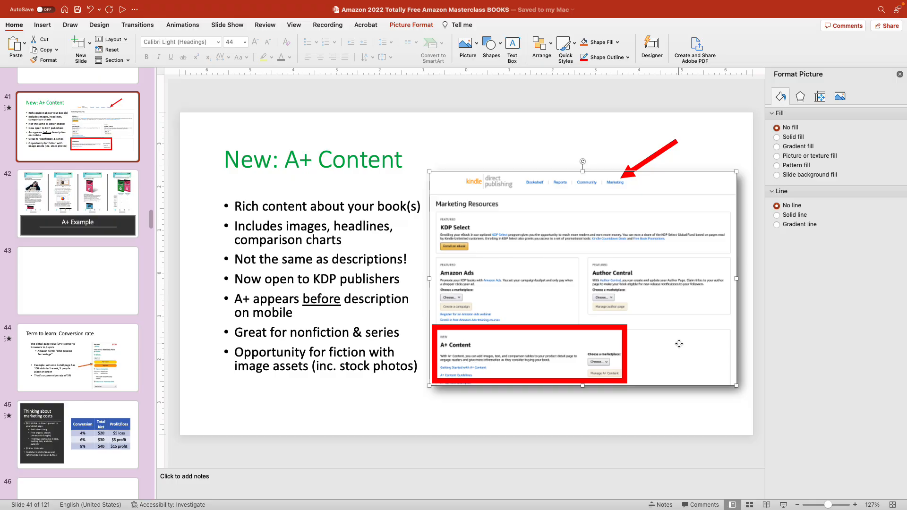
Switch to Safari showing the PowerPoint Basics In 30 Minutes webpage.
key(super+Tab)
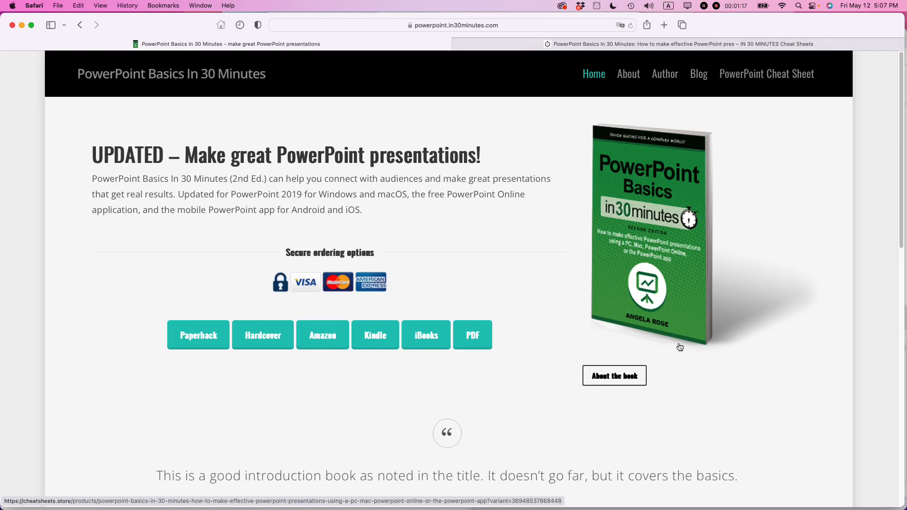